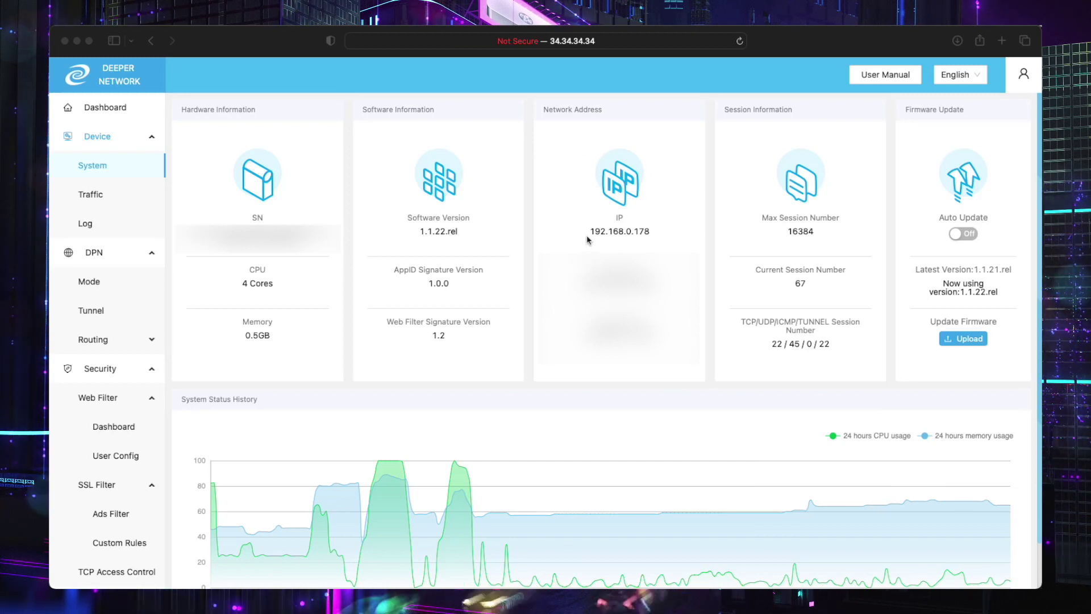
- Review the device's IP address and running firmware version, along with its traffic statistics and log
{"action": "left_click_drag", "start_coordinate": [591, 233], "coordinate": [619, 233]}
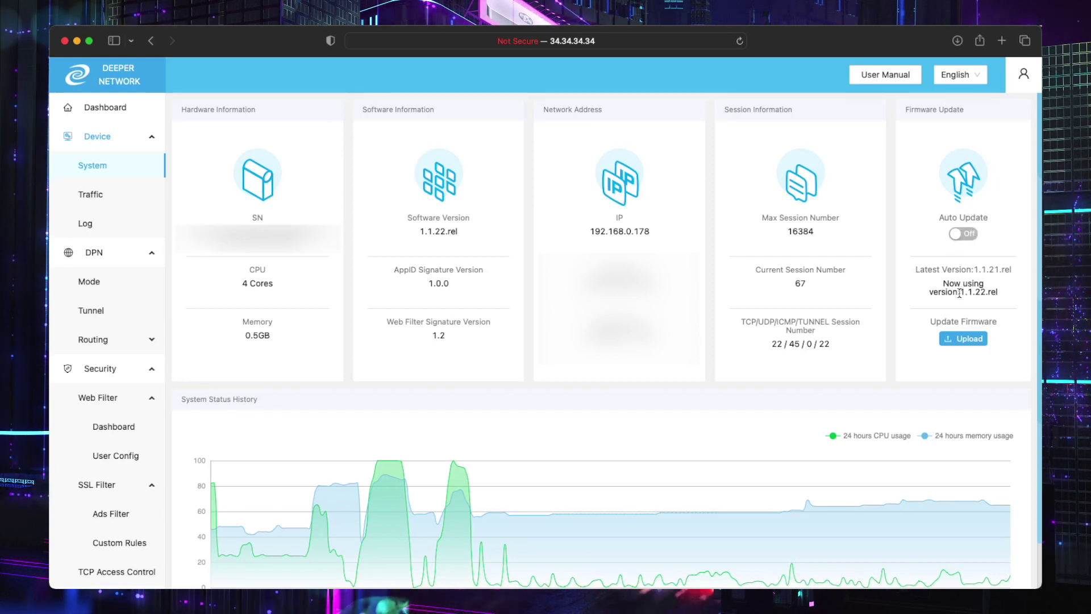
{"action": "left_click_drag", "start_coordinate": [933, 292], "coordinate": [999, 306]}
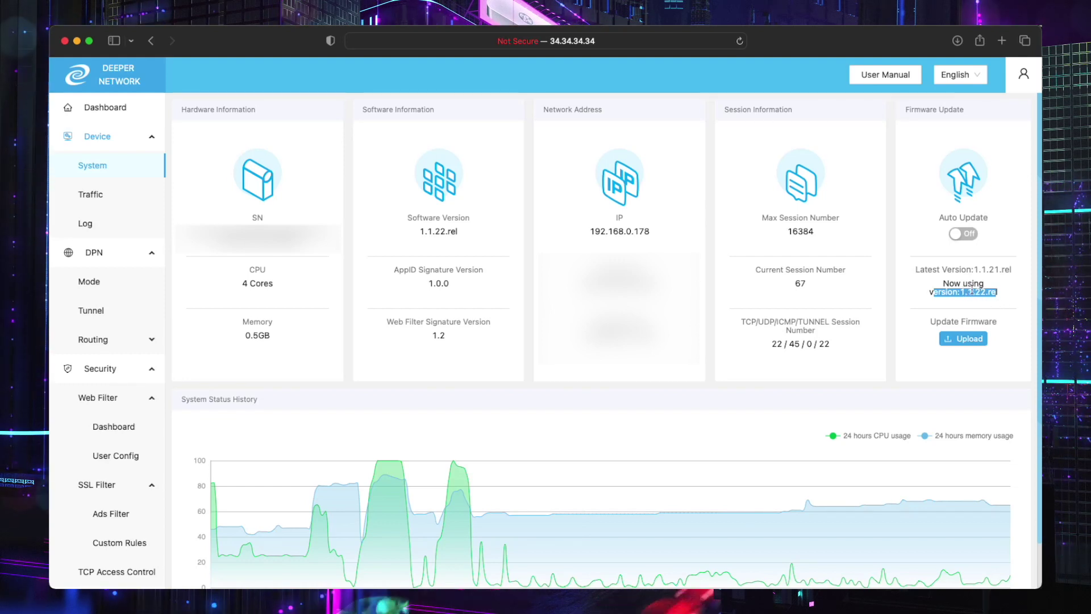
{"action": "left_click", "coordinate": [986, 292]}
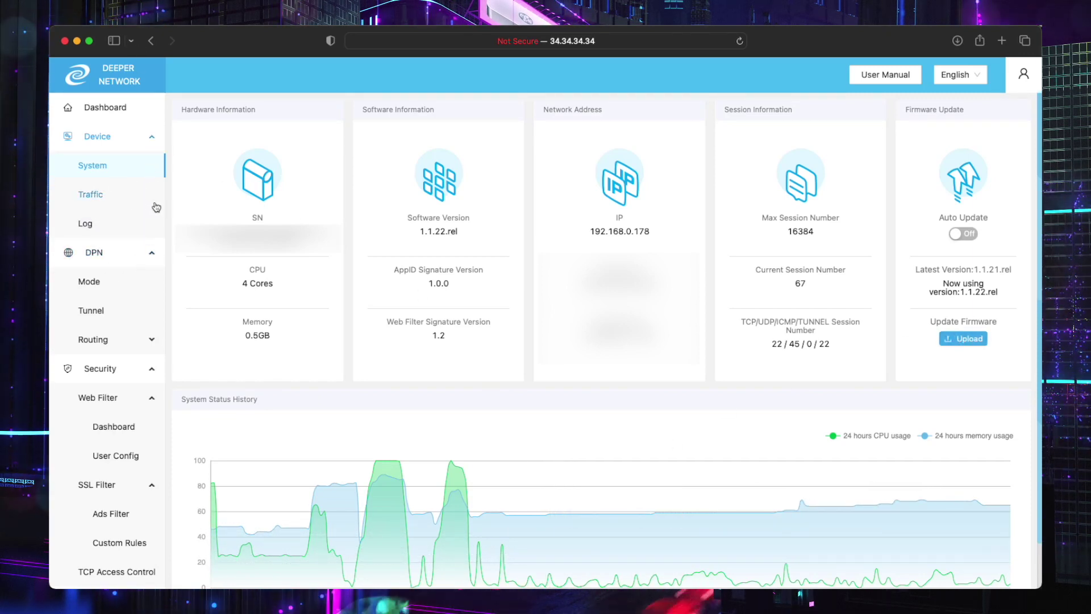
{"action": "left_click", "coordinate": [125, 199]}
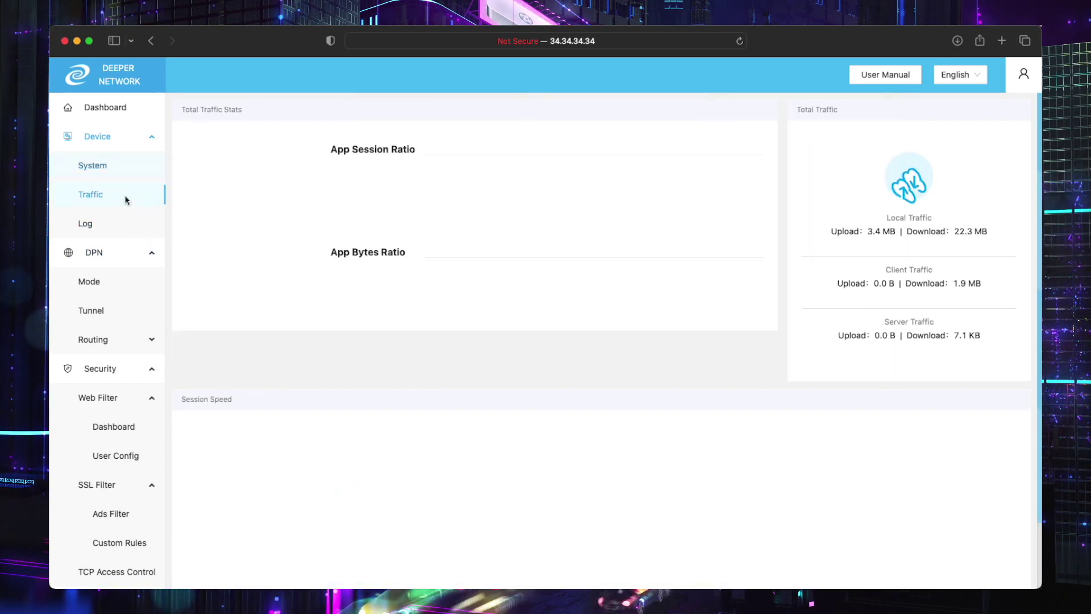
{"action": "left_click", "coordinate": [109, 226]}
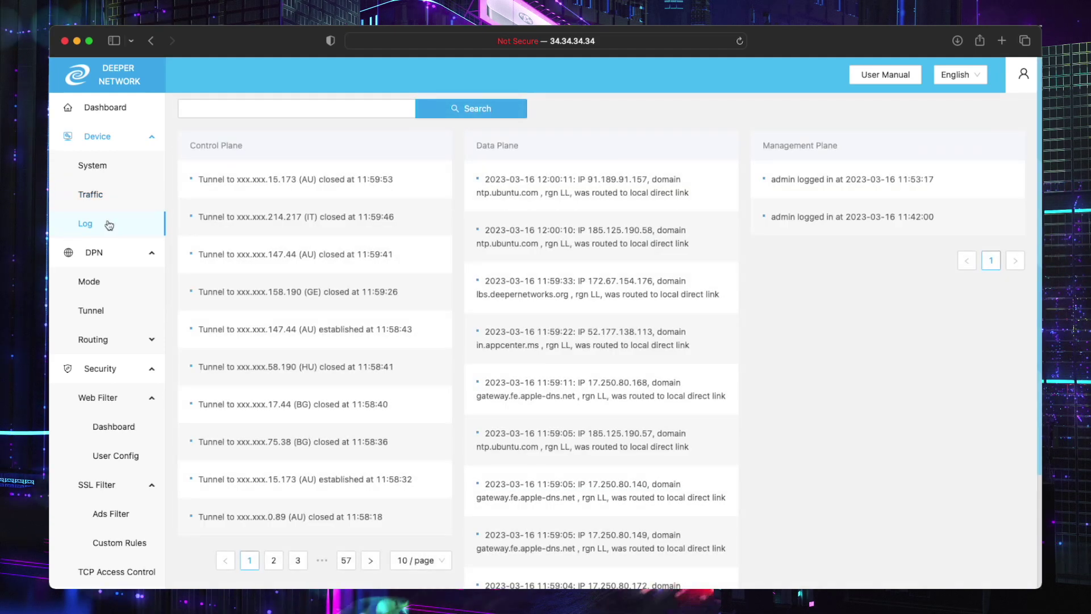
- Switch the DPN mode to DPN full route and confirm sending all traffic through a chosen tunnel
{"action": "left_click", "coordinate": [105, 284]}
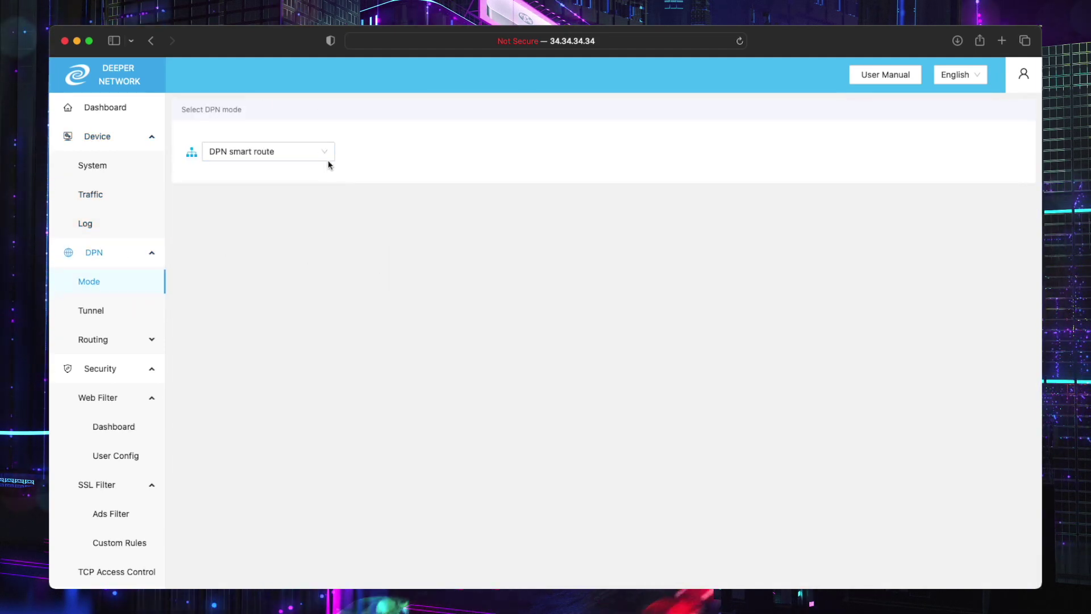
{"action": "left_click", "coordinate": [227, 154]}
{"action": "left_click", "coordinate": [244, 159]}
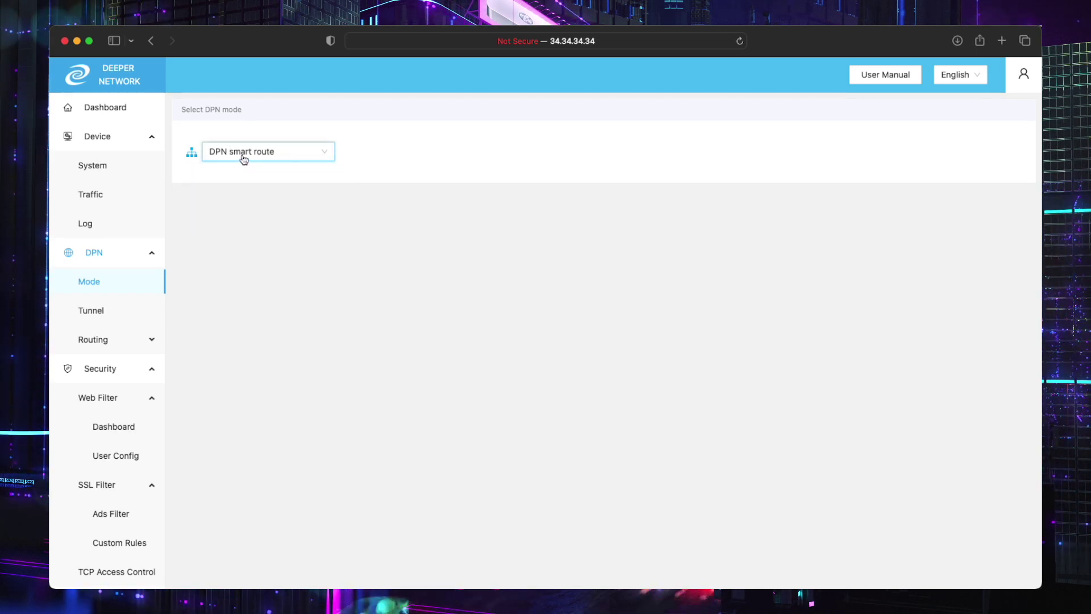
{"action": "left_click", "coordinate": [244, 159]}
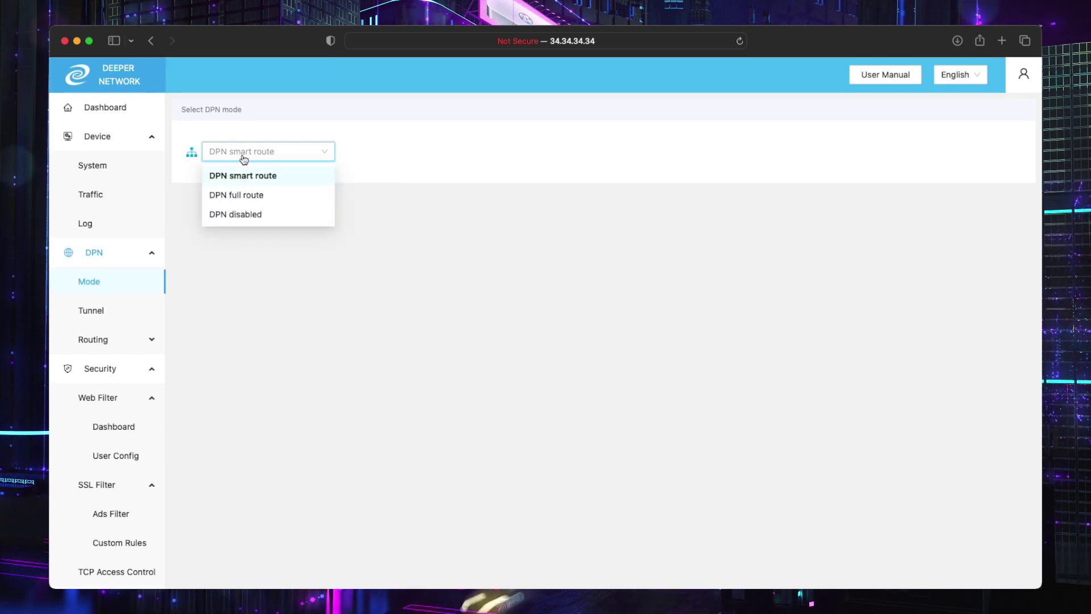
{"action": "left_click", "coordinate": [230, 195]}
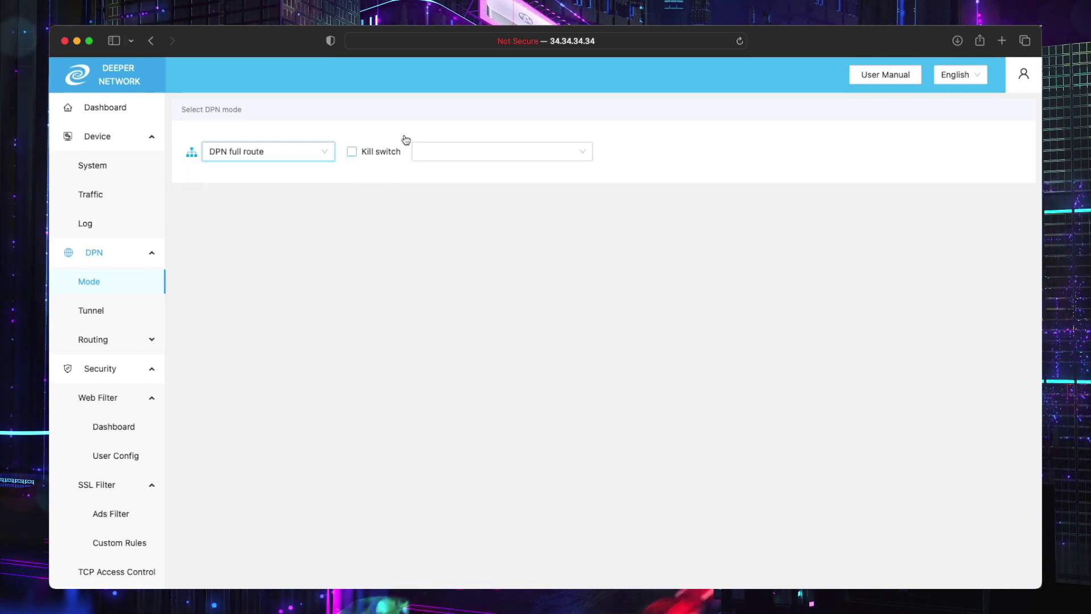
{"action": "left_click", "coordinate": [437, 157]}
{"action": "left_click", "coordinate": [578, 270]}
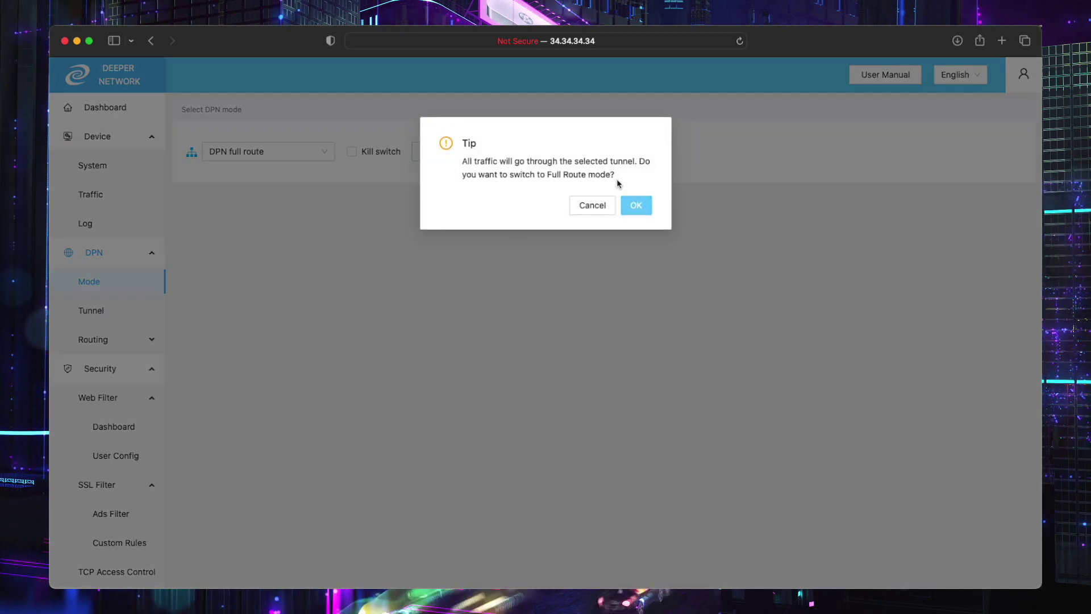
{"action": "left_click", "coordinate": [634, 207]}
- Enable the kill switch and route all traffic through the North Europe - Any Country tunnel
{"action": "left_click", "coordinate": [351, 152]}
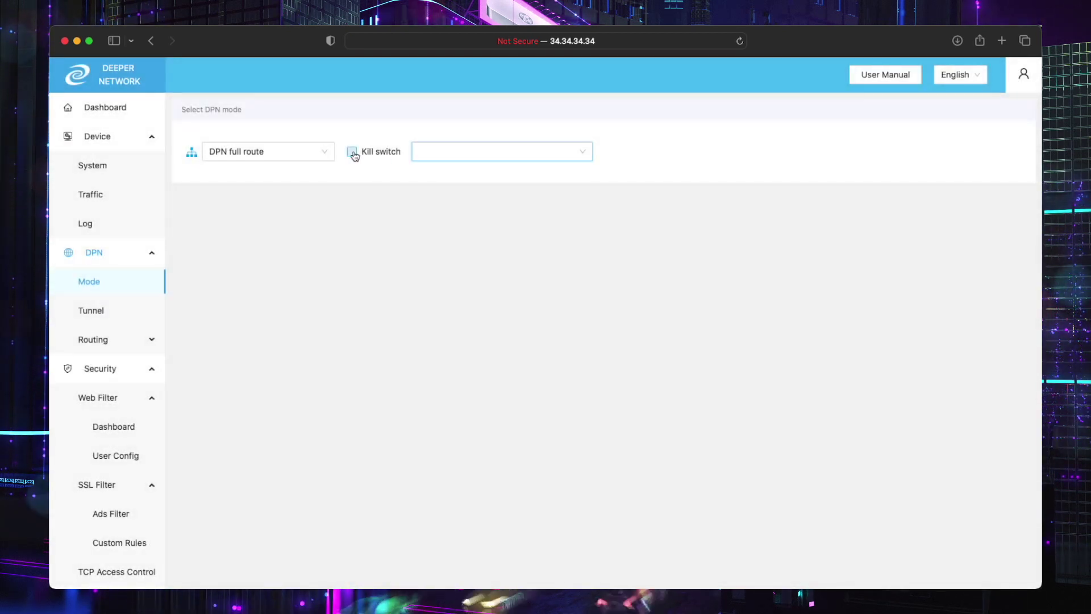
{"action": "left_click", "coordinate": [443, 155]}
{"action": "left_click", "coordinate": [487, 270]}
{"action": "left_click", "coordinate": [634, 205]}
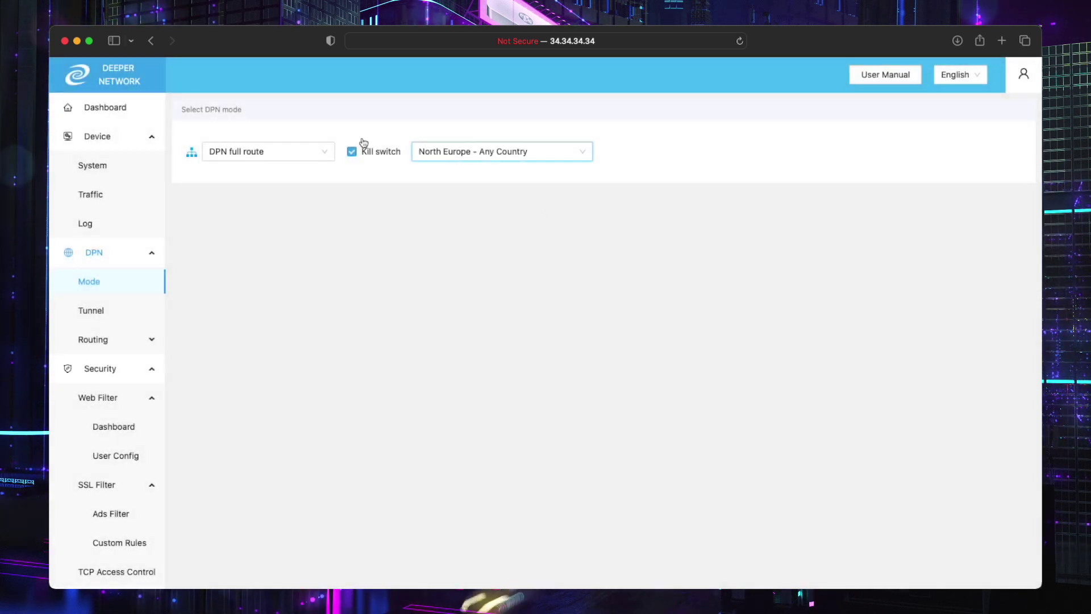
{"action": "left_click", "coordinate": [607, 178]}
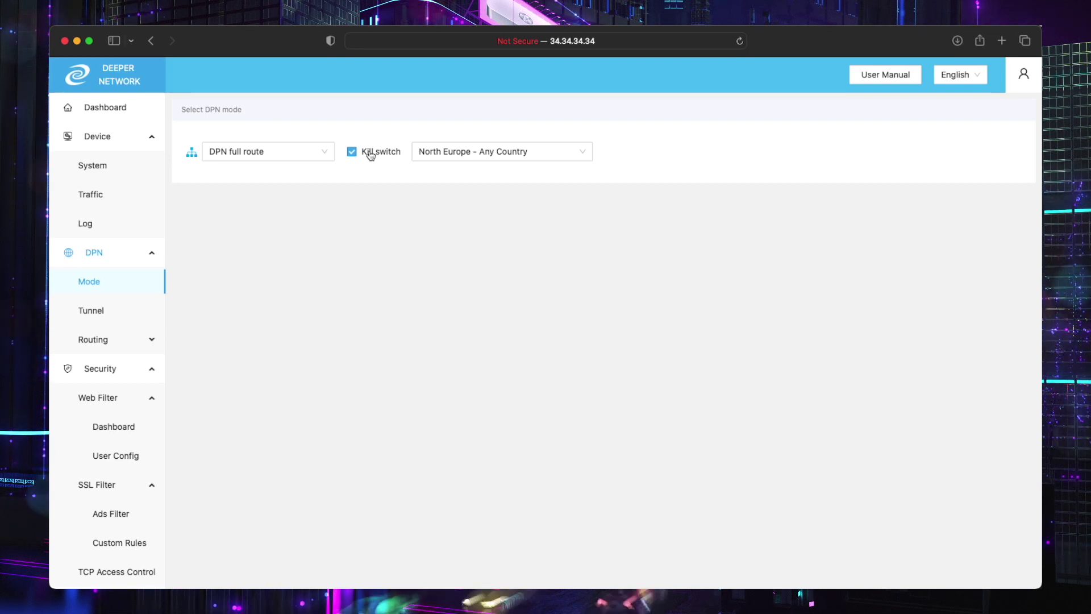
- Review the configured DPN tunnels and the options offered under routing and security
{"action": "left_click", "coordinate": [91, 313]}
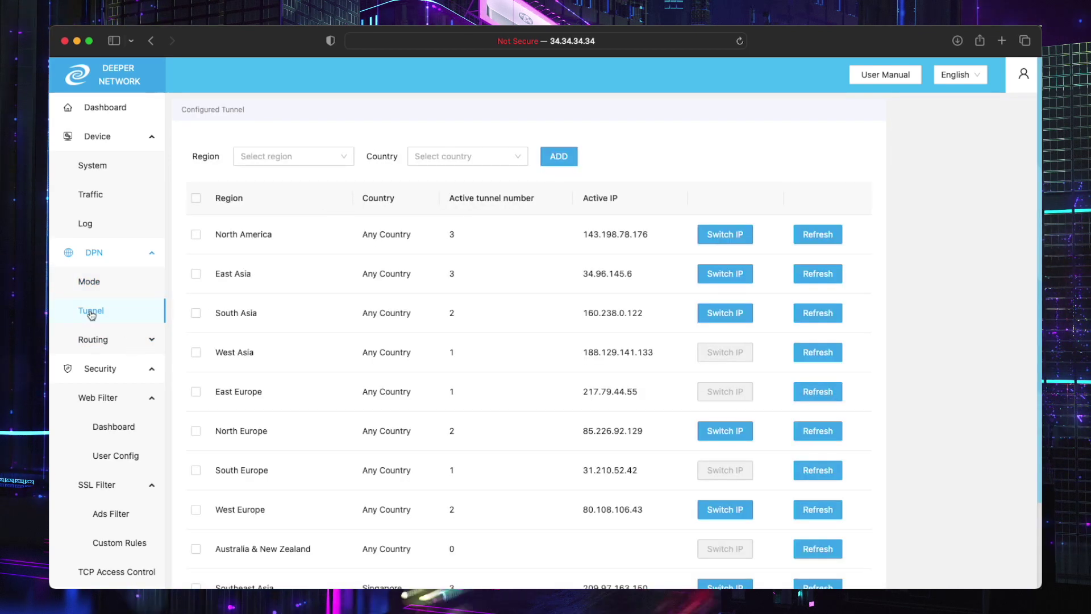
{"action": "left_click", "coordinate": [91, 343]}
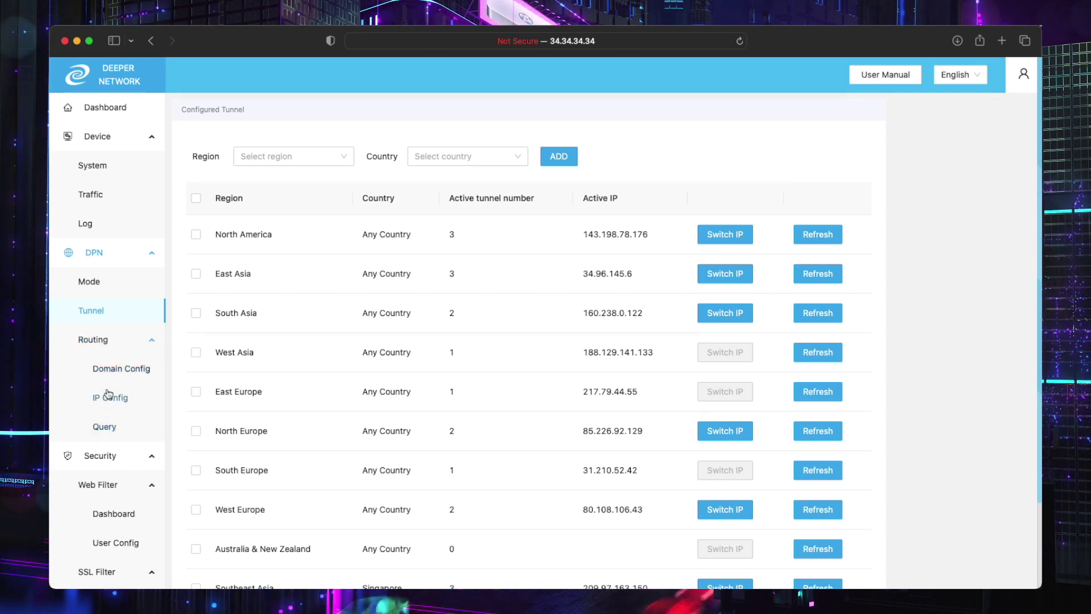
{"action": "scroll", "coordinate": [108, 463], "scroll_direction": "down", "scroll_amount": 3}
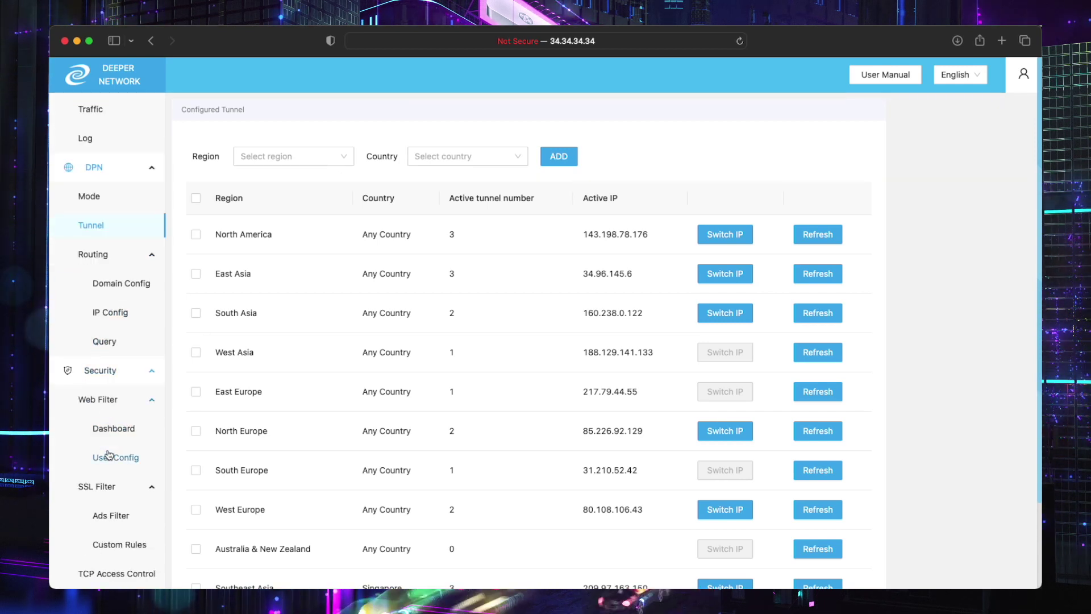
{"action": "left_click", "coordinate": [101, 372]}
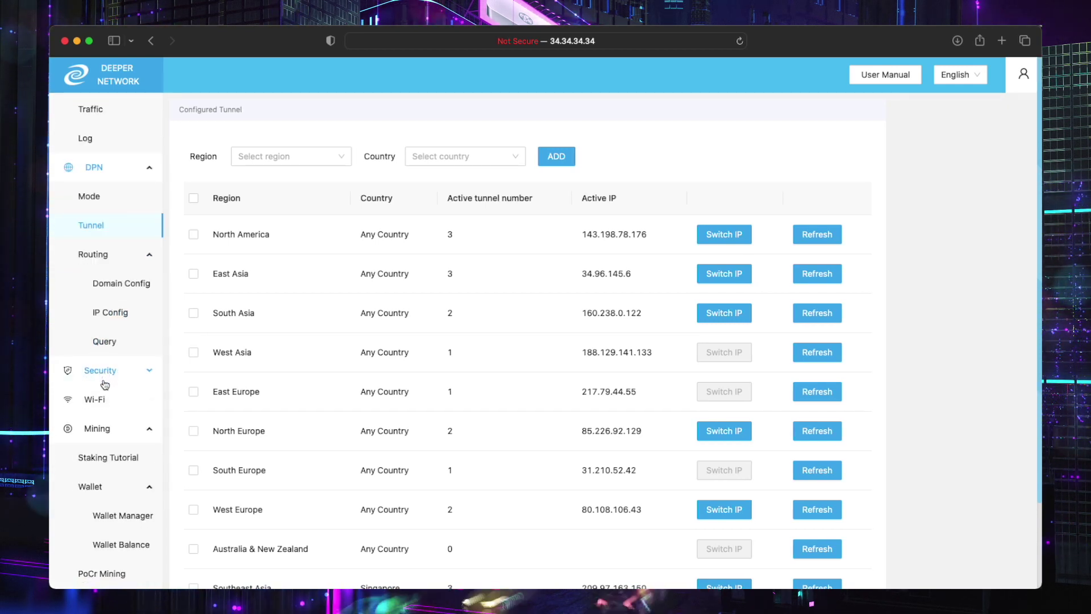
{"action": "left_click", "coordinate": [101, 372]}
{"action": "left_click", "coordinate": [111, 399]}
{"action": "left_click", "coordinate": [121, 428]}
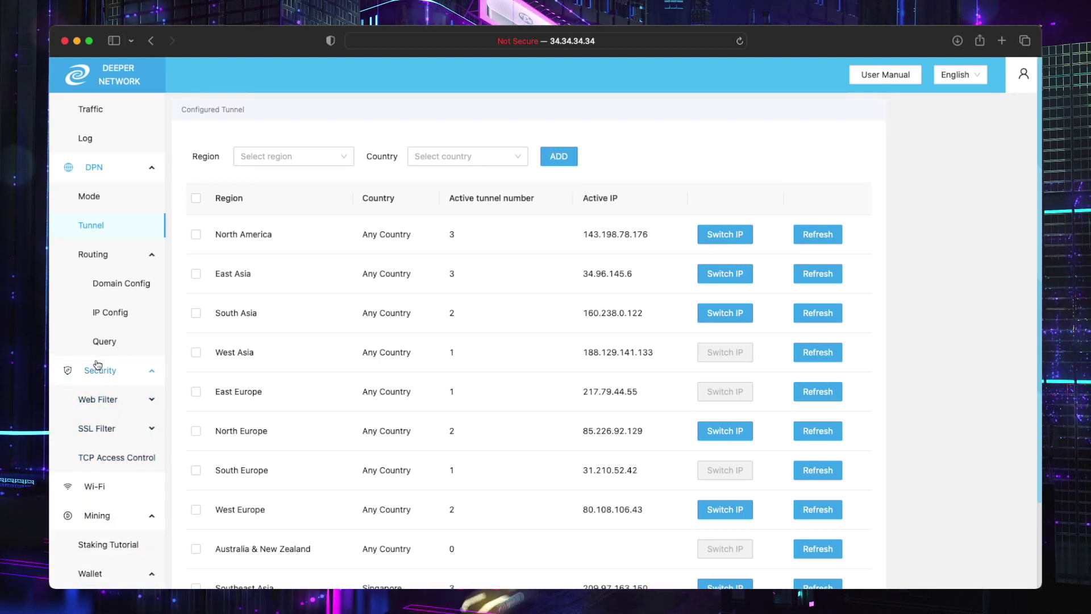
- Review the Wi-Fi settings, scan for 5GHz and 2.4GHz wireless WAN networks, and return to the connection status
{"action": "scroll", "coordinate": [104, 397], "scroll_direction": "down", "scroll_amount": 5}
{"action": "scroll", "coordinate": [117, 401], "scroll_direction": "down", "scroll_amount": 2}
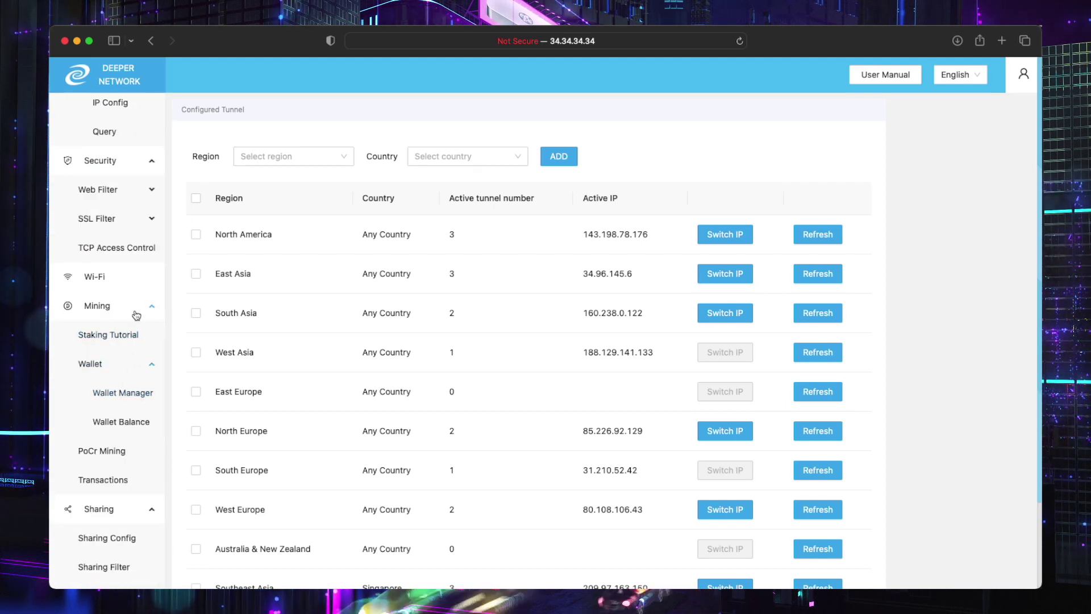
{"action": "left_click", "coordinate": [122, 277]}
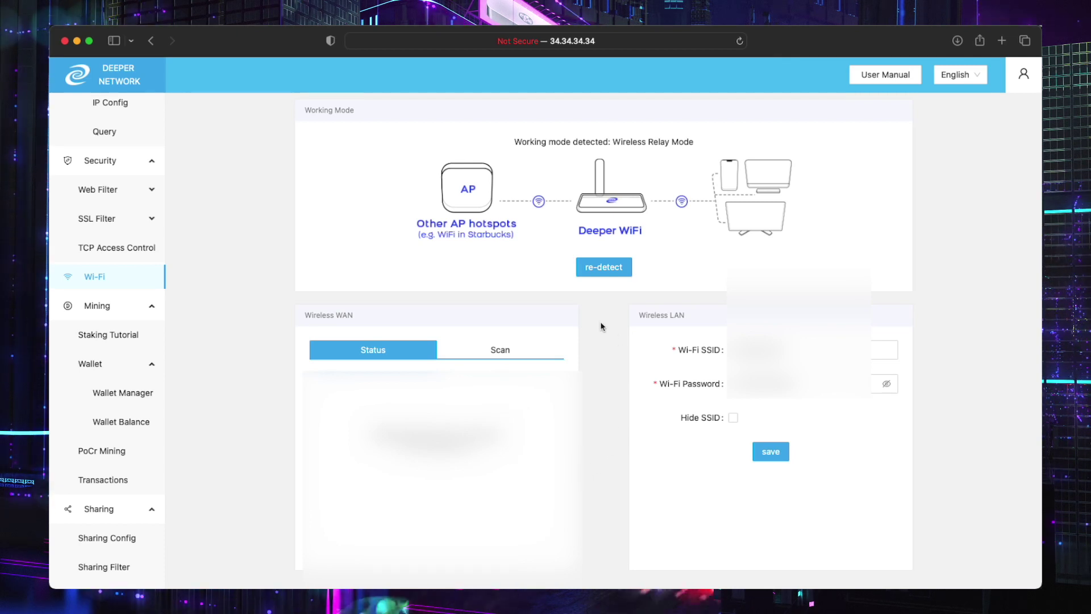
{"action": "left_click", "coordinate": [515, 351]}
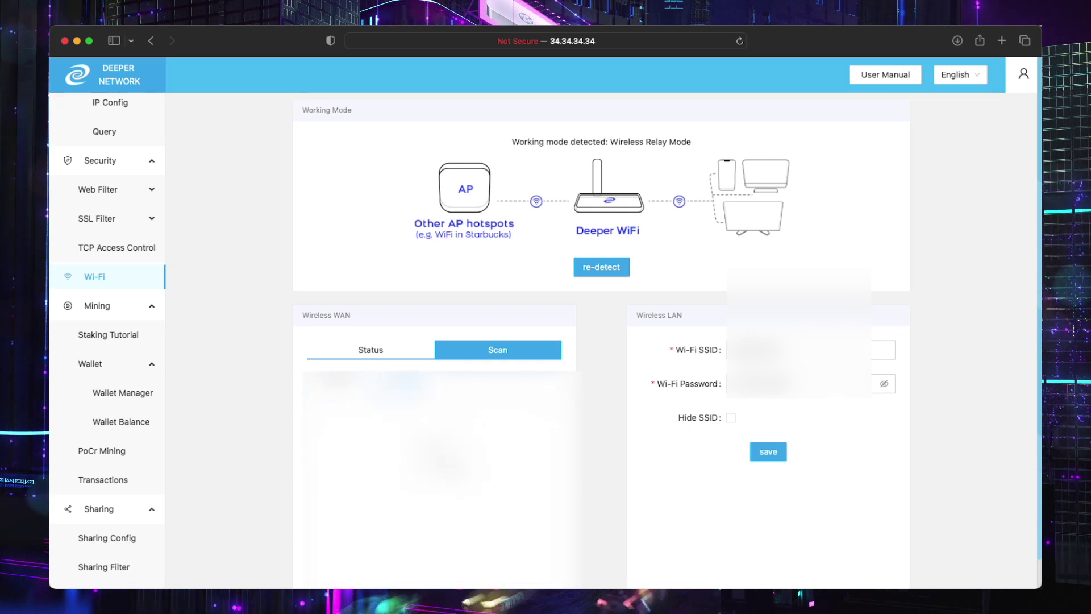
{"action": "scroll", "coordinate": [602, 341], "scroll_direction": "down", "scroll_amount": 1}
{"action": "left_click", "coordinate": [344, 347]}
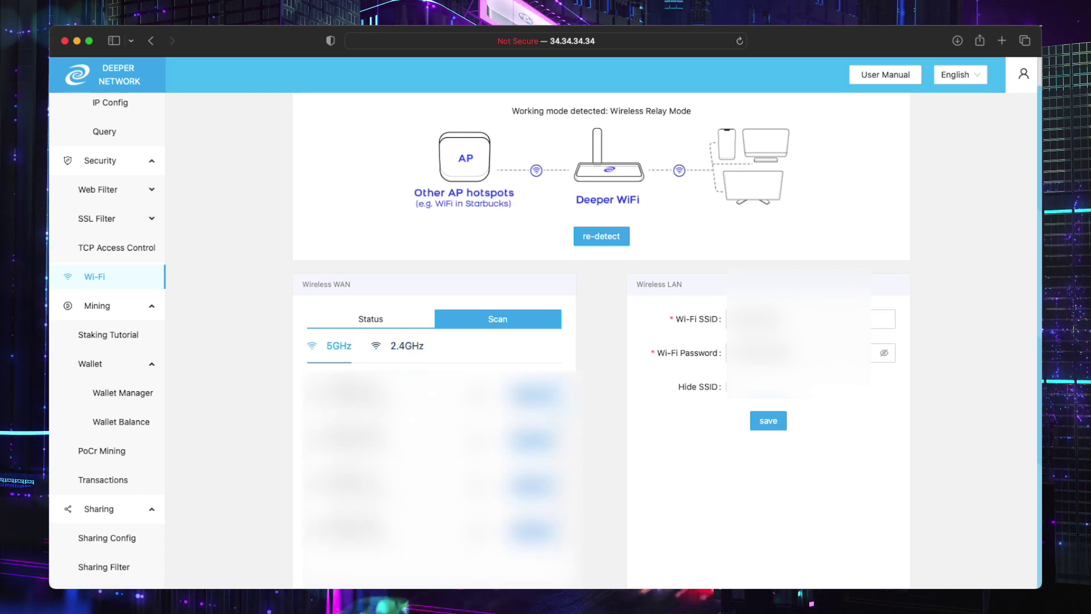
{"action": "left_click", "coordinate": [403, 344]}
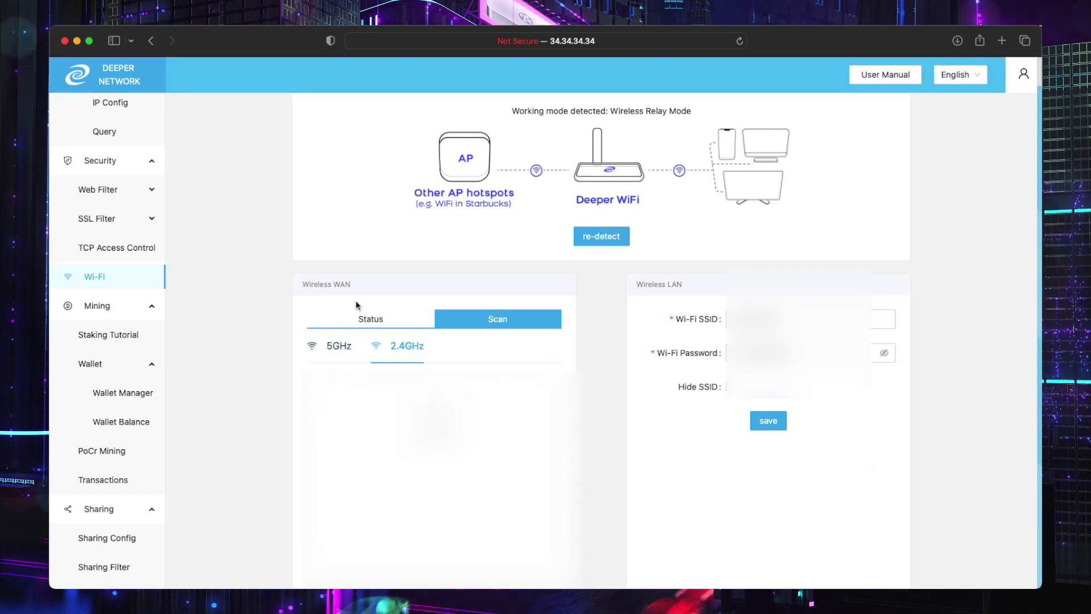
{"action": "scroll", "coordinate": [454, 319], "scroll_direction": "up", "scroll_amount": 1}
{"action": "left_click", "coordinate": [349, 349]}
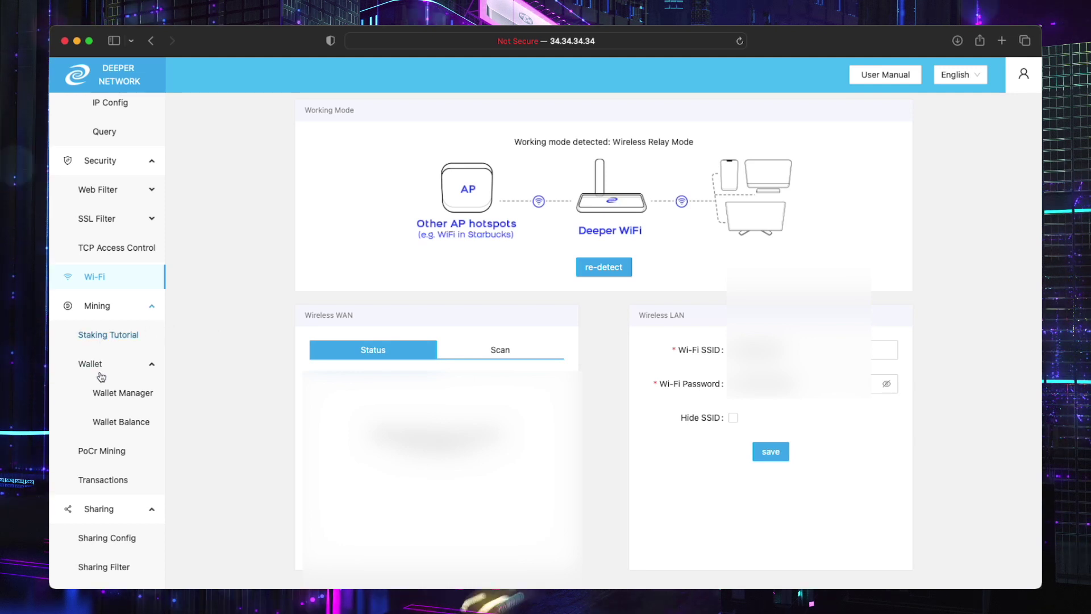
- Review the bandwidth sharing pages, covering the configuration, web filter rules, log and traffic charts
{"action": "scroll", "coordinate": [124, 460], "scroll_direction": "down", "scroll_amount": 5}
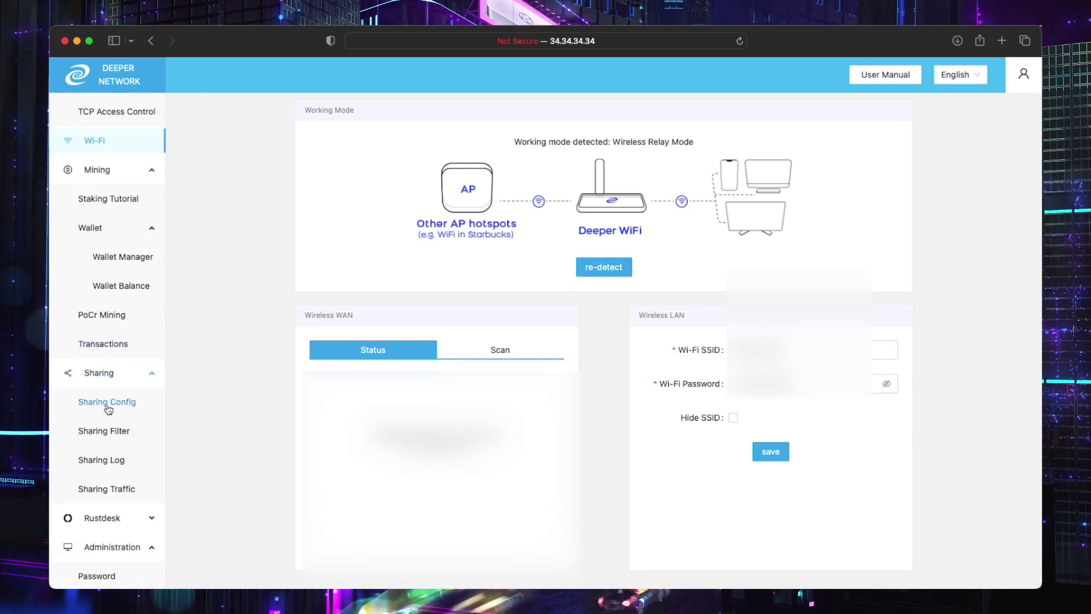
{"action": "scroll", "coordinate": [88, 419], "scroll_direction": "down", "scroll_amount": 1}
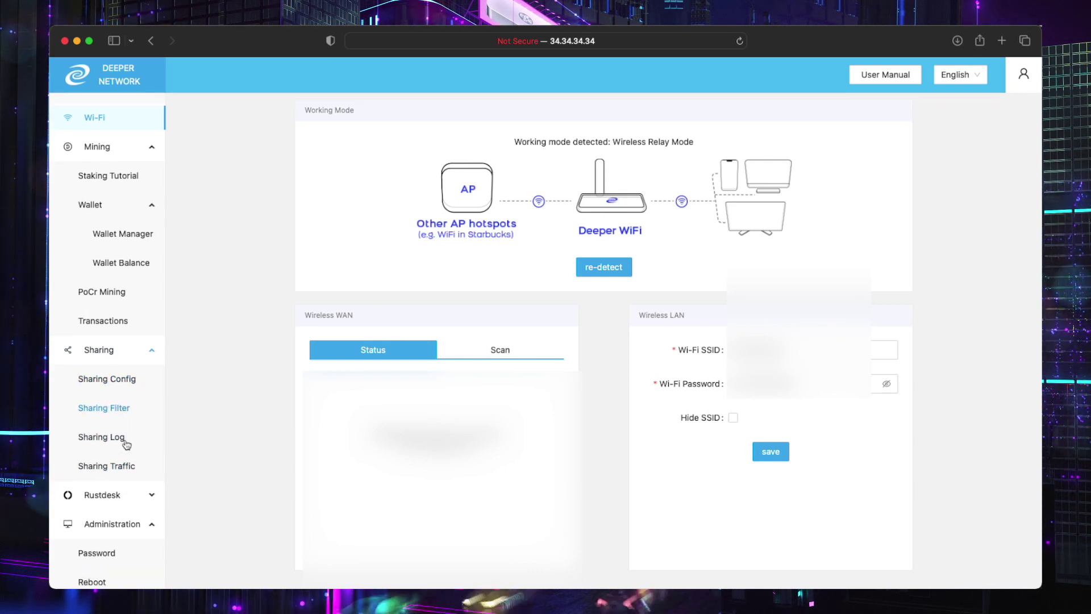
{"action": "left_click", "coordinate": [102, 378]}
{"action": "left_click", "coordinate": [114, 393]}
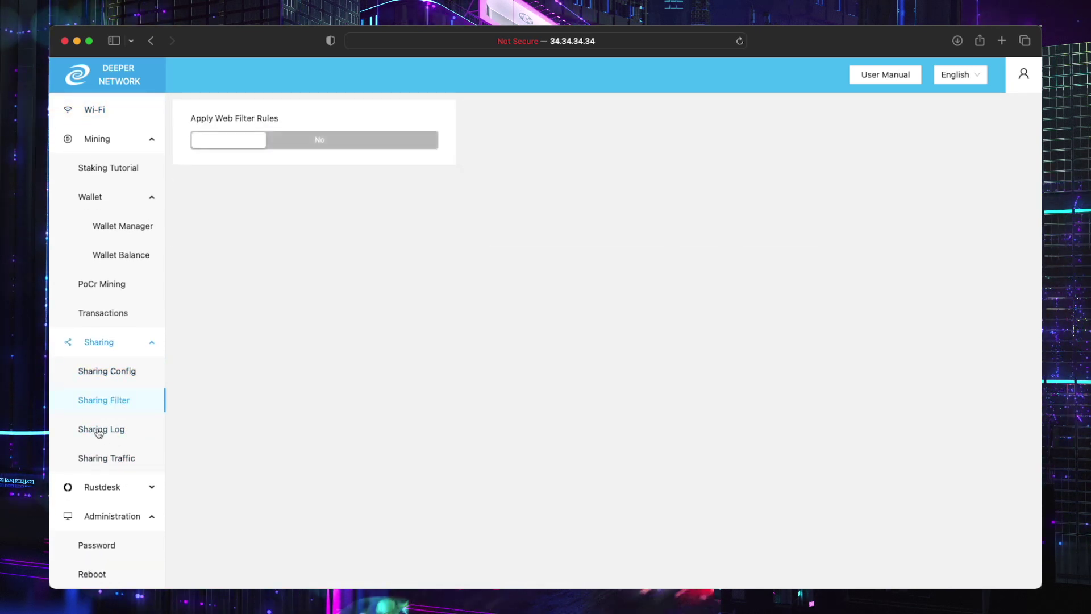
{"action": "left_click", "coordinate": [119, 426]}
{"action": "left_click", "coordinate": [111, 456]}
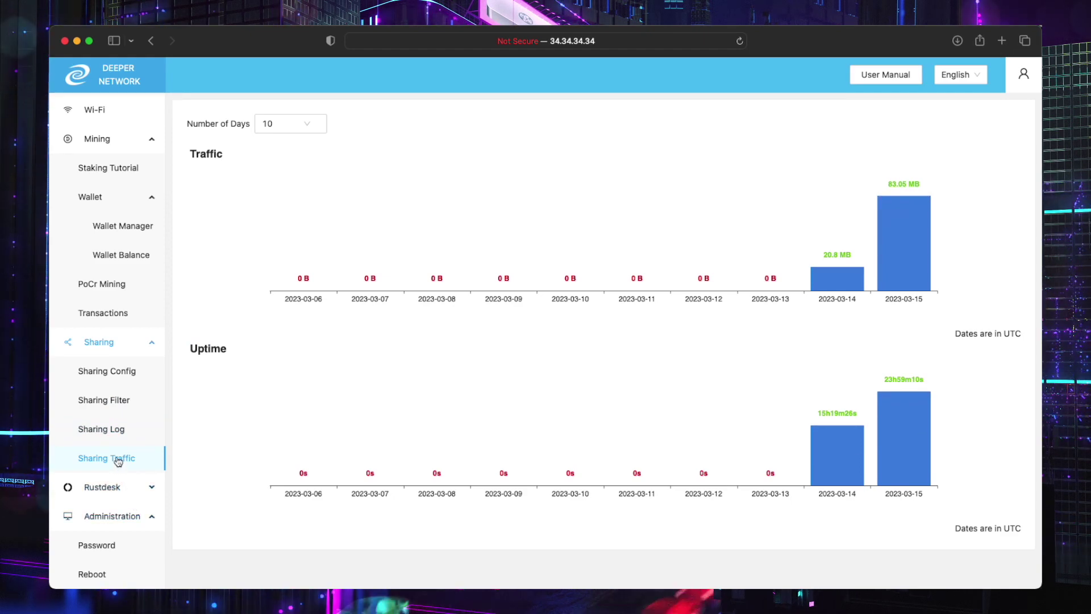
- Examine the Rustdesk relay server configuration and guide, as well as the Rustdesk log
{"action": "left_click", "coordinate": [102, 490]}
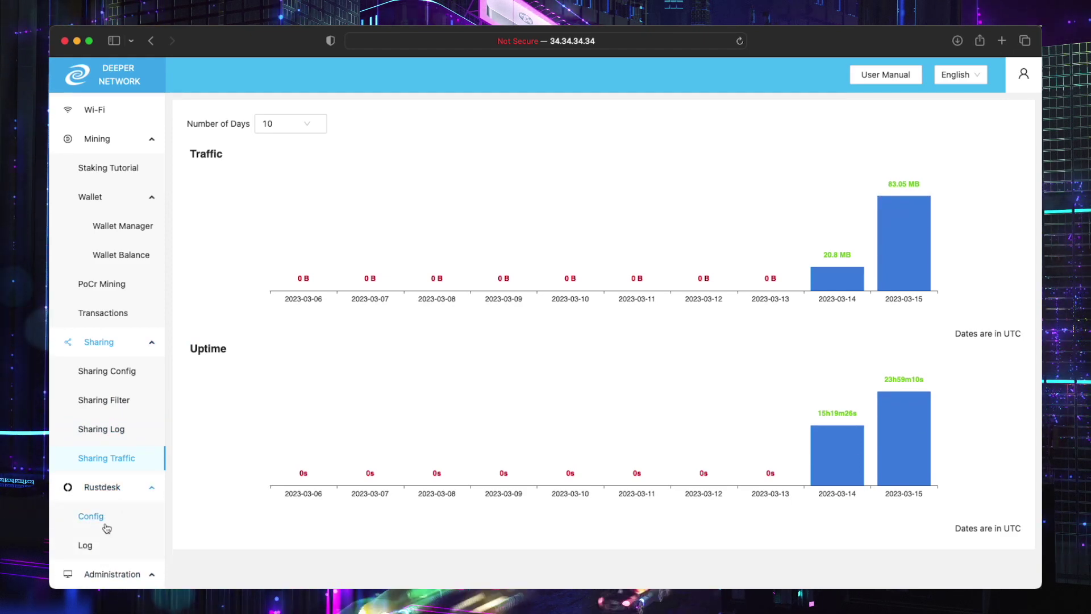
{"action": "left_click", "coordinate": [105, 517]}
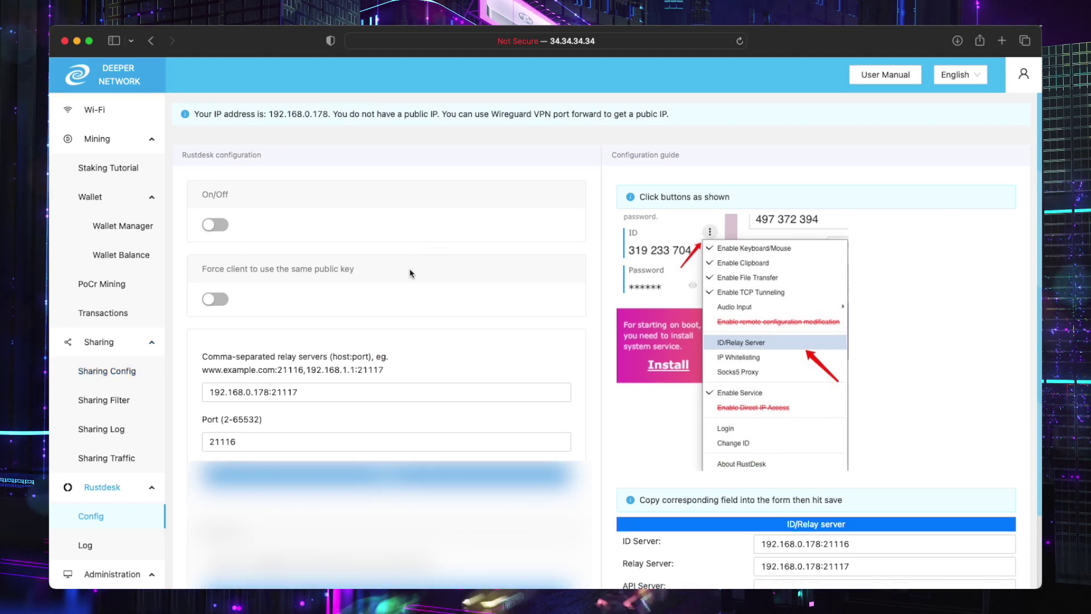
{"action": "scroll", "coordinate": [403, 284], "scroll_direction": "down", "scroll_amount": 1}
{"action": "scroll", "coordinate": [521, 313], "scroll_direction": "up", "scroll_amount": 1}
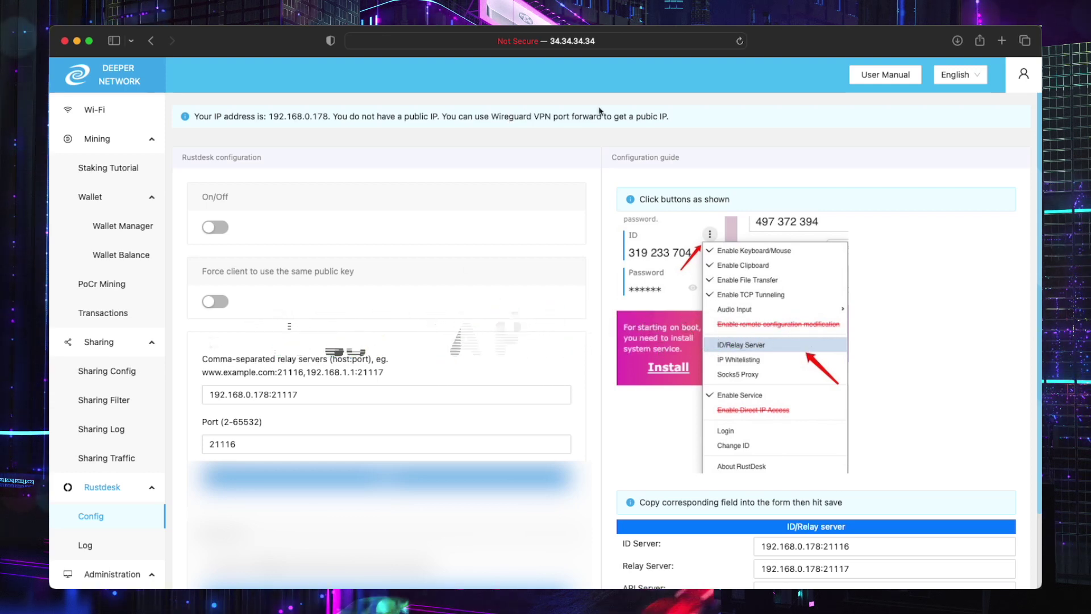
{"action": "scroll", "coordinate": [327, 281], "scroll_direction": "down", "scroll_amount": 3}
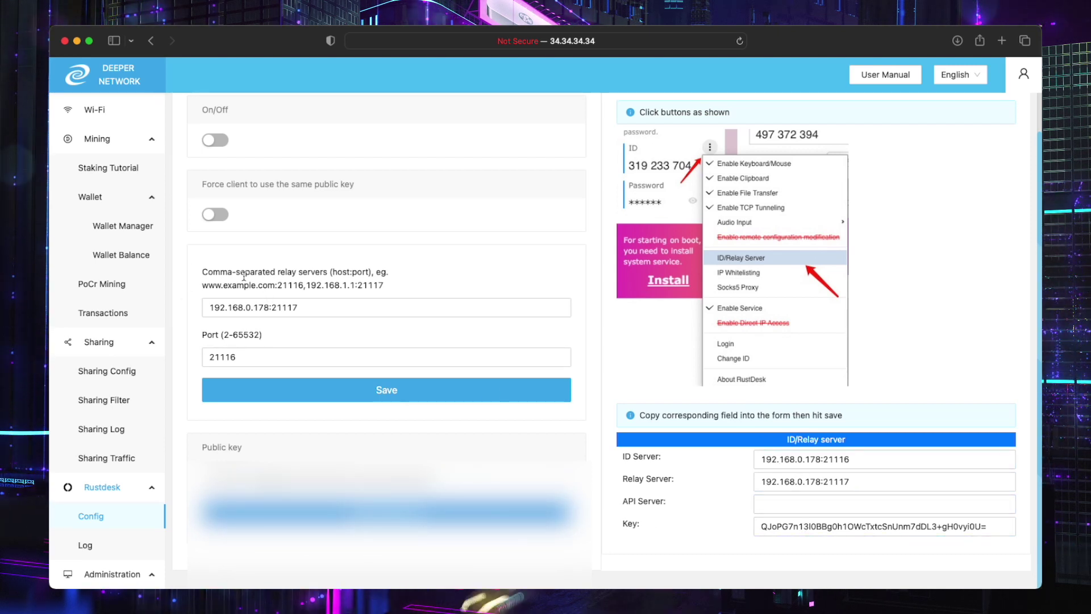
{"action": "scroll", "coordinate": [259, 322], "scroll_direction": "up", "scroll_amount": 1}
{"action": "scroll", "coordinate": [259, 322], "scroll_direction": "up", "scroll_amount": 1}
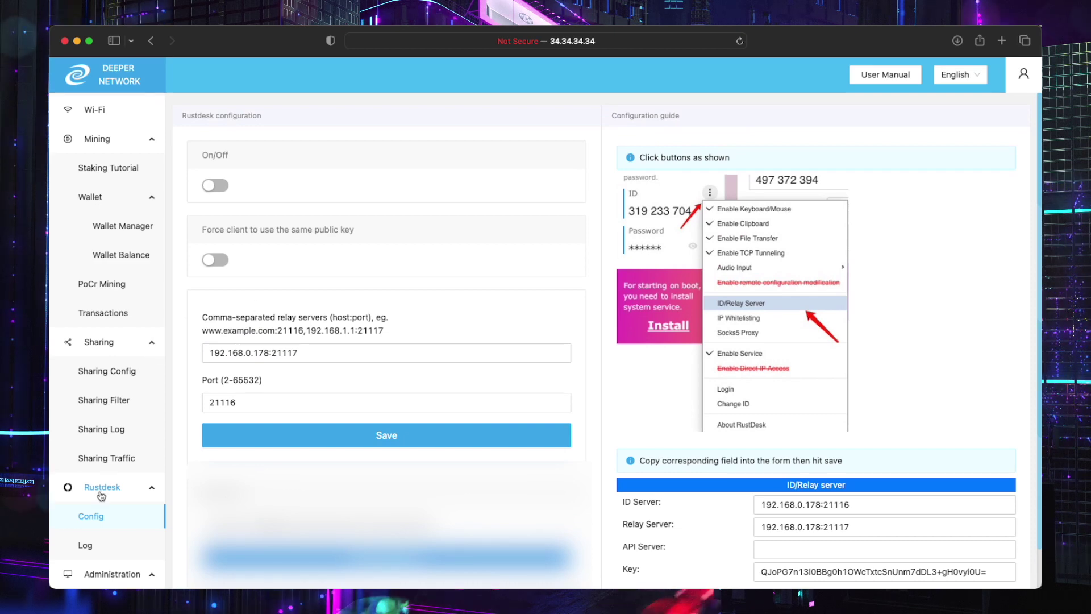
{"action": "left_click", "coordinate": [91, 547]}
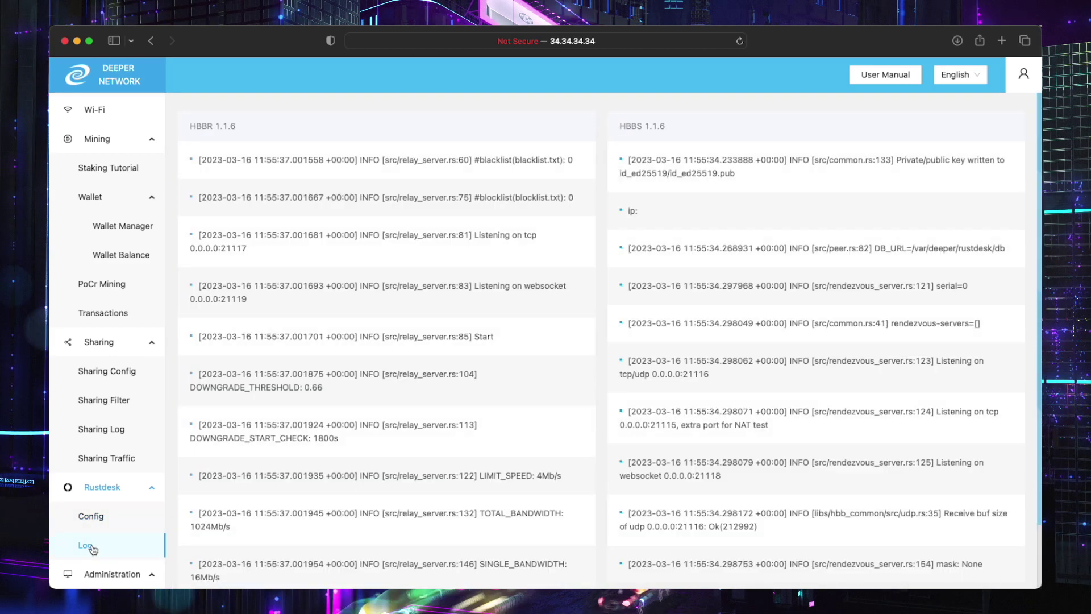
- Return to the main dashboard and examine the global connection map, current DPN mode and real-time traffic statistics
{"action": "scroll", "coordinate": [95, 510], "scroll_direction": "down", "scroll_amount": 2}
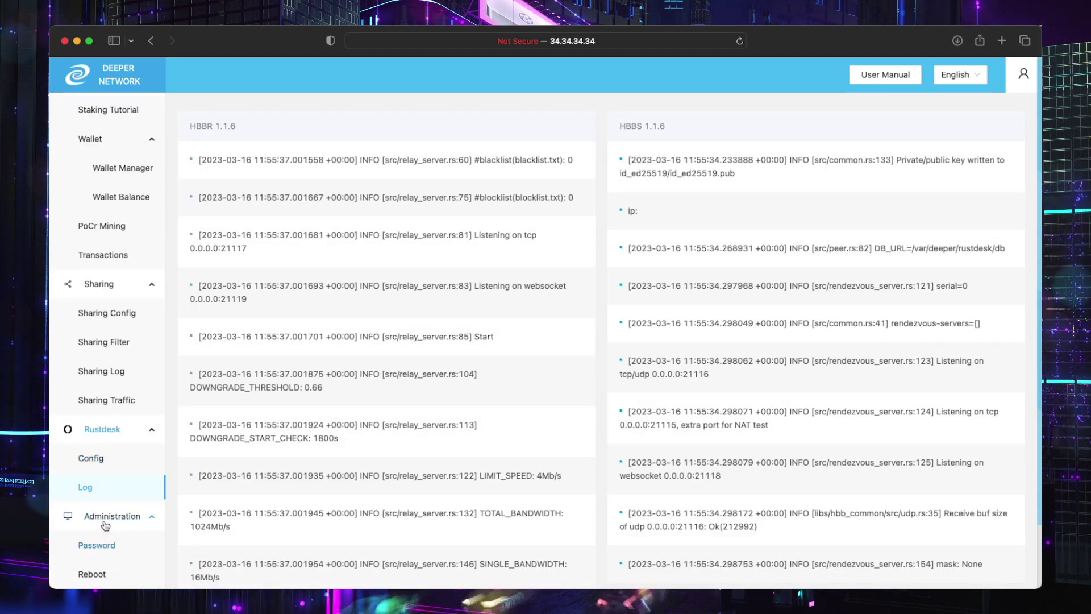
{"action": "scroll", "coordinate": [105, 515], "scroll_direction": "up", "scroll_amount": 10}
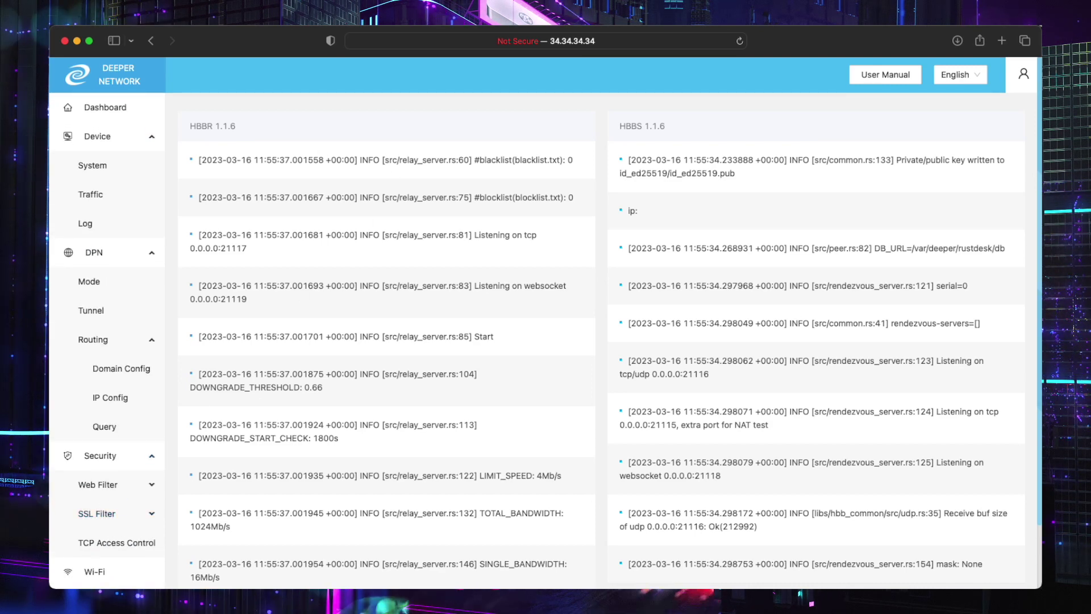
{"action": "left_click", "coordinate": [105, 108]}
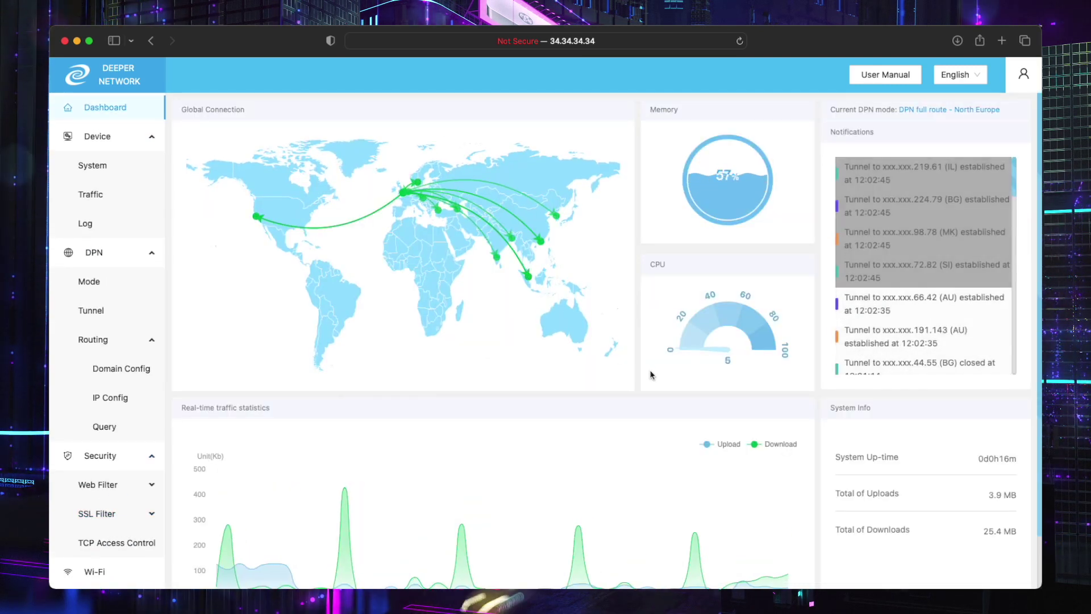
{"action": "scroll", "coordinate": [602, 409], "scroll_direction": "down", "scroll_amount": 2}
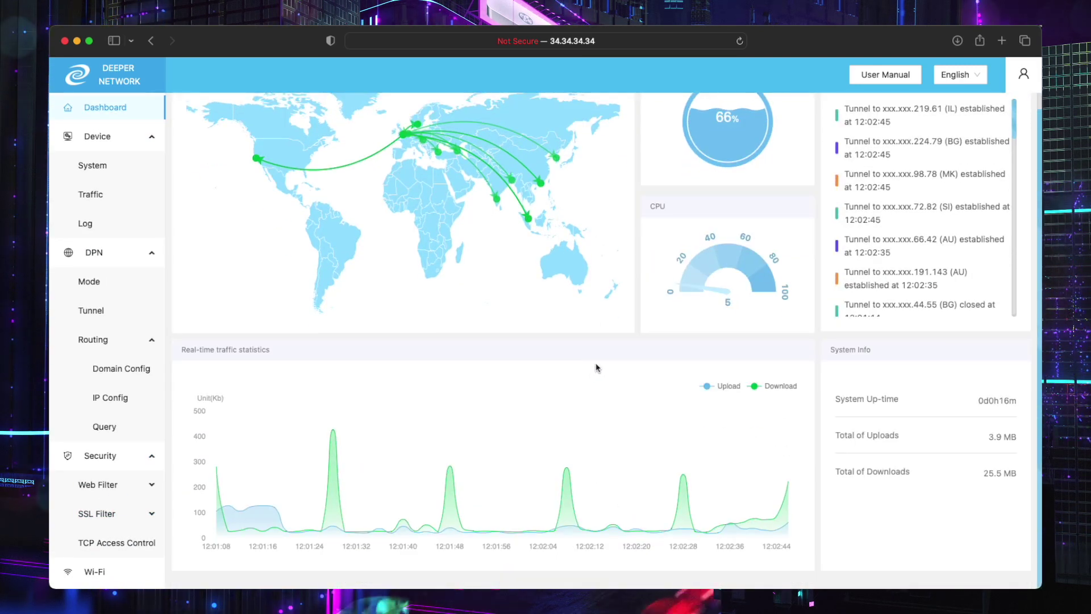
{"action": "scroll", "coordinate": [595, 369], "scroll_direction": "up", "scroll_amount": 2}
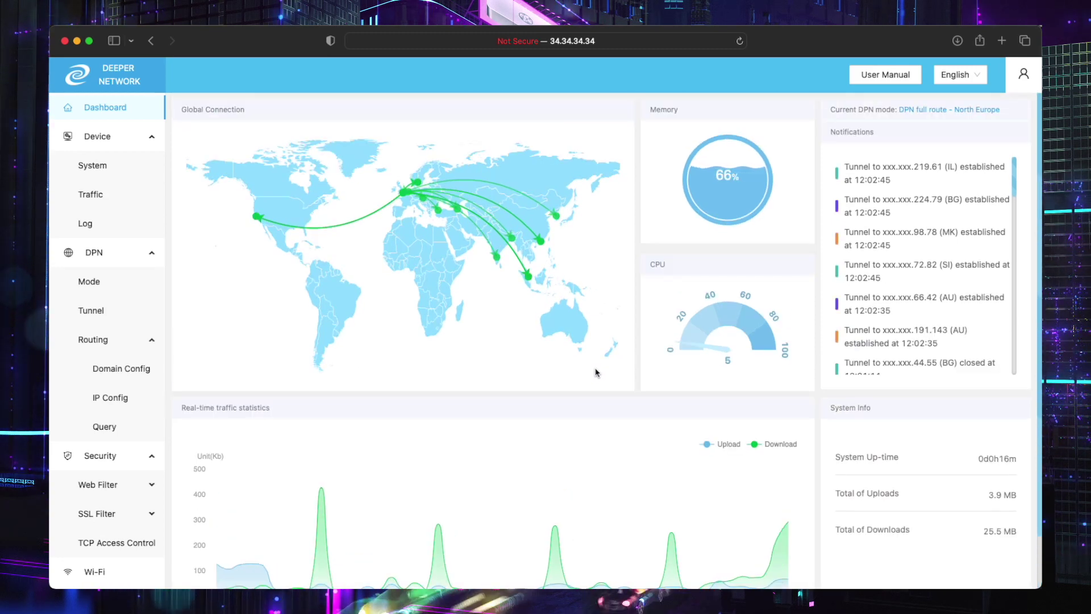
{"action": "left_click_drag", "start_coordinate": [211, 42], "coordinate": [210, 39]}
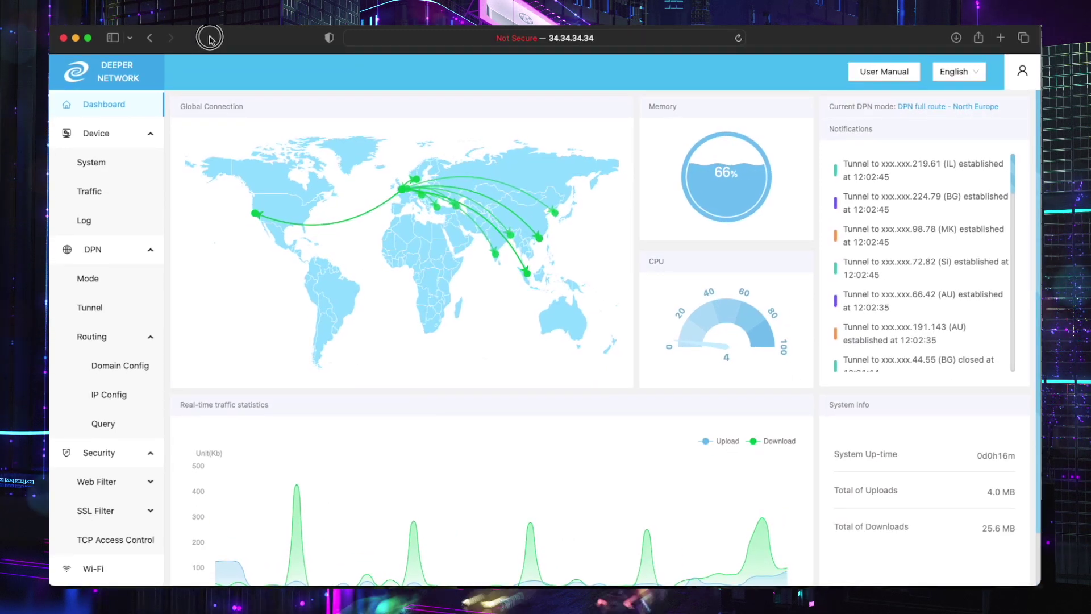